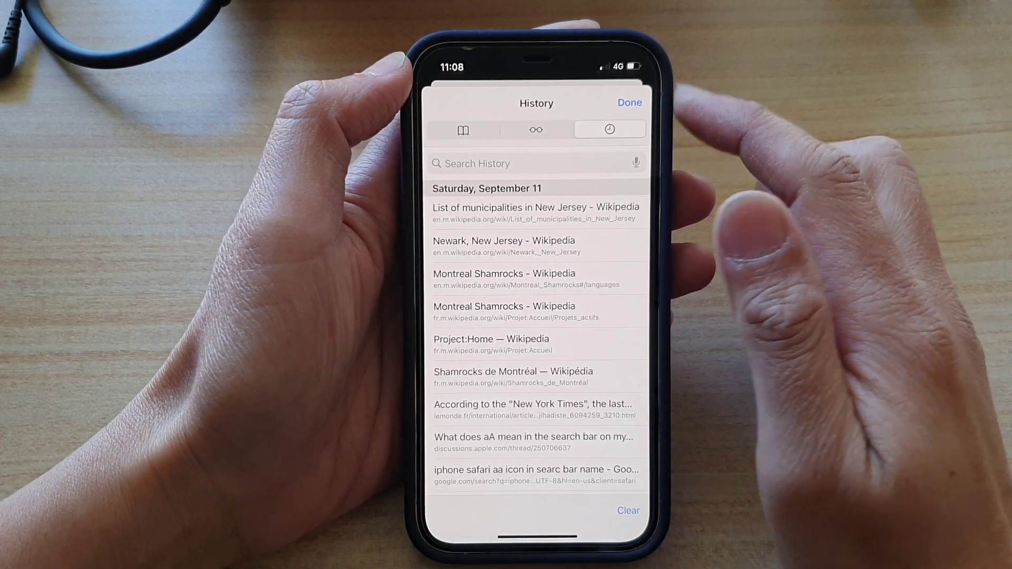
Dismiss the History sheet with Done.
click(629, 103)
drag(538, 538, 538, 332)
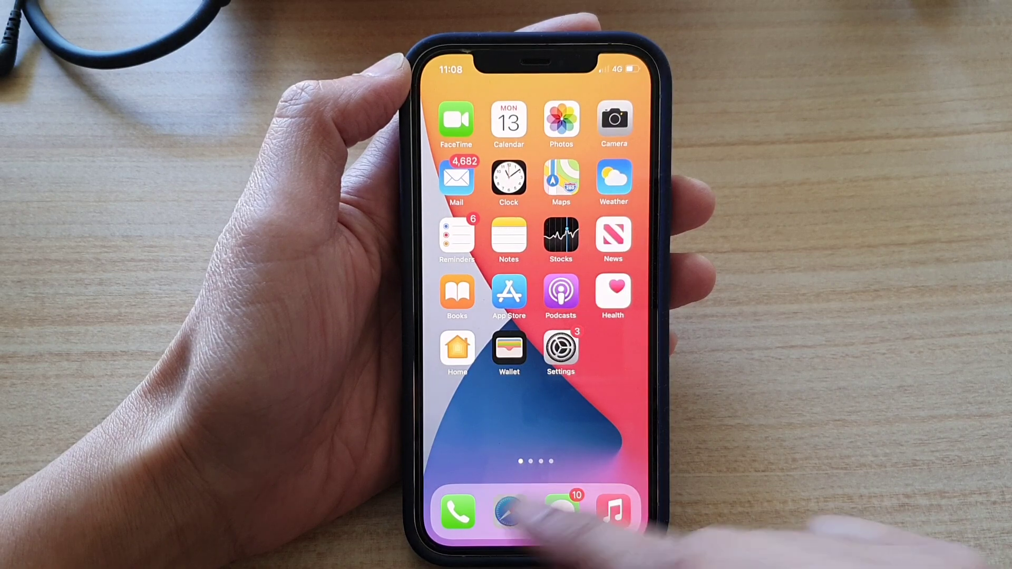
click(509, 513)
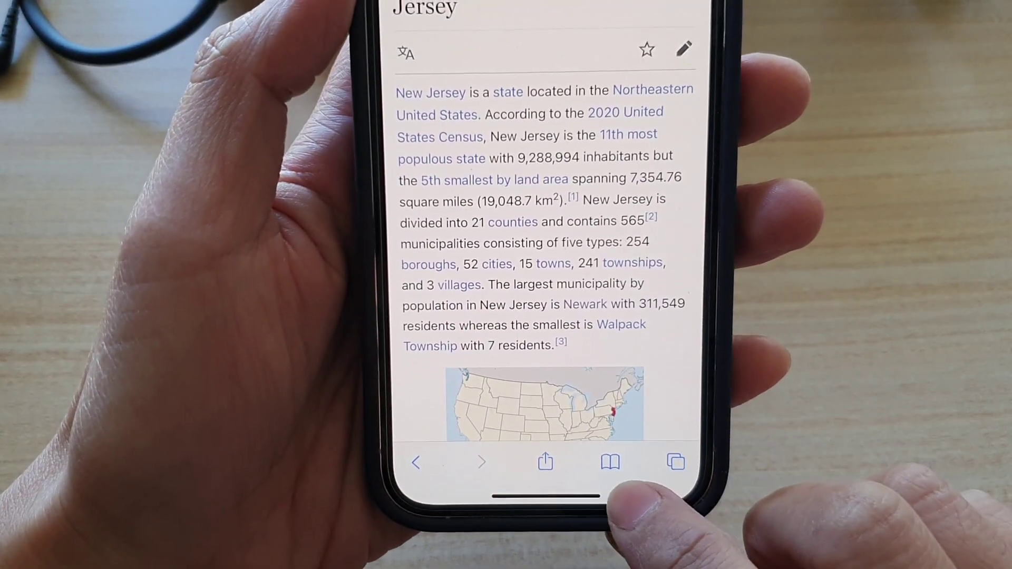
Open the bookmarks panel, glance at Bookmarks, then show the History list.
click(615, 418)
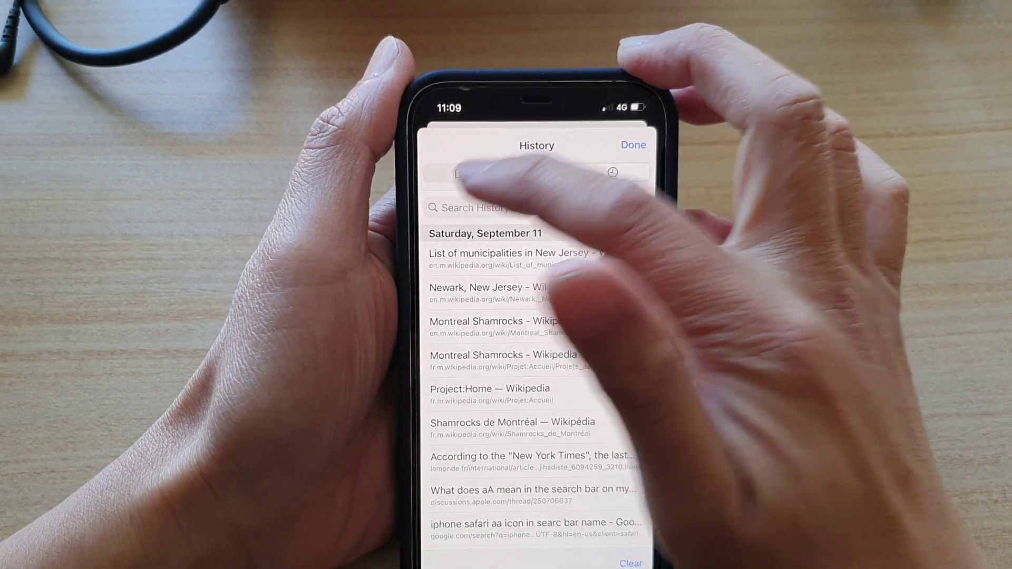
click(462, 173)
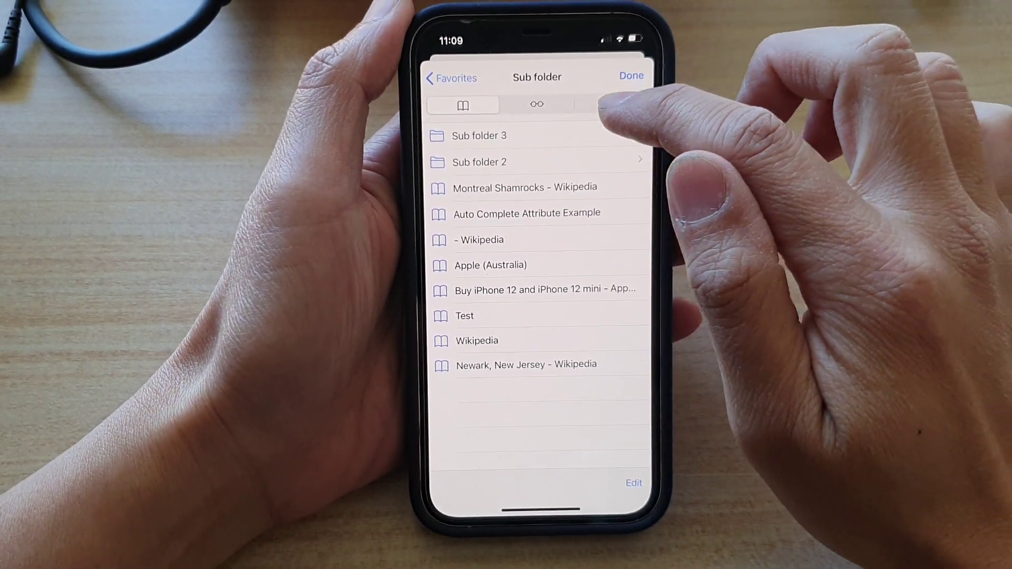
click(620, 103)
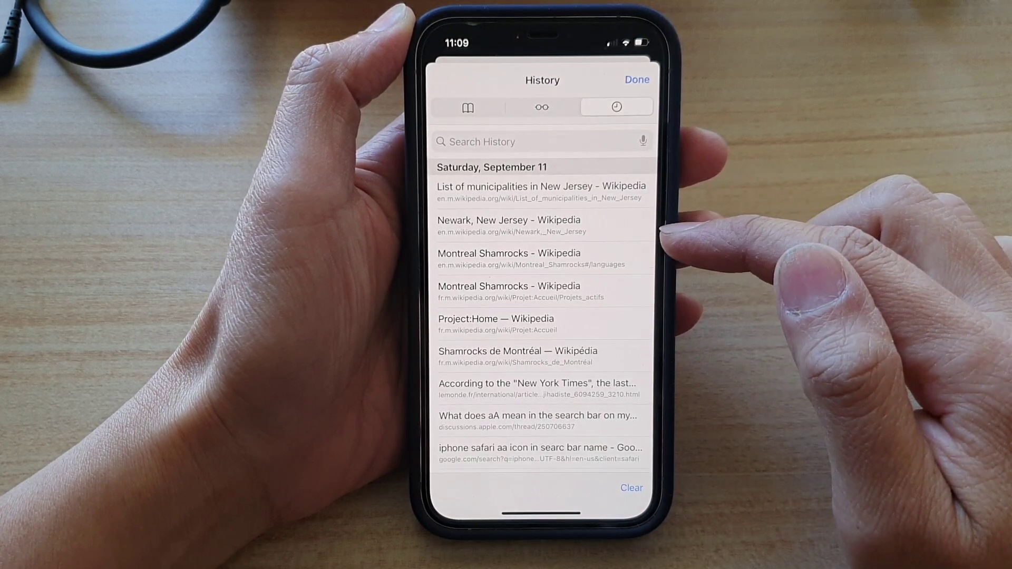
Swipe away and delete the 'Newark, New Jersey - Wikipedia' history entry.
drag(601, 225, 510, 225)
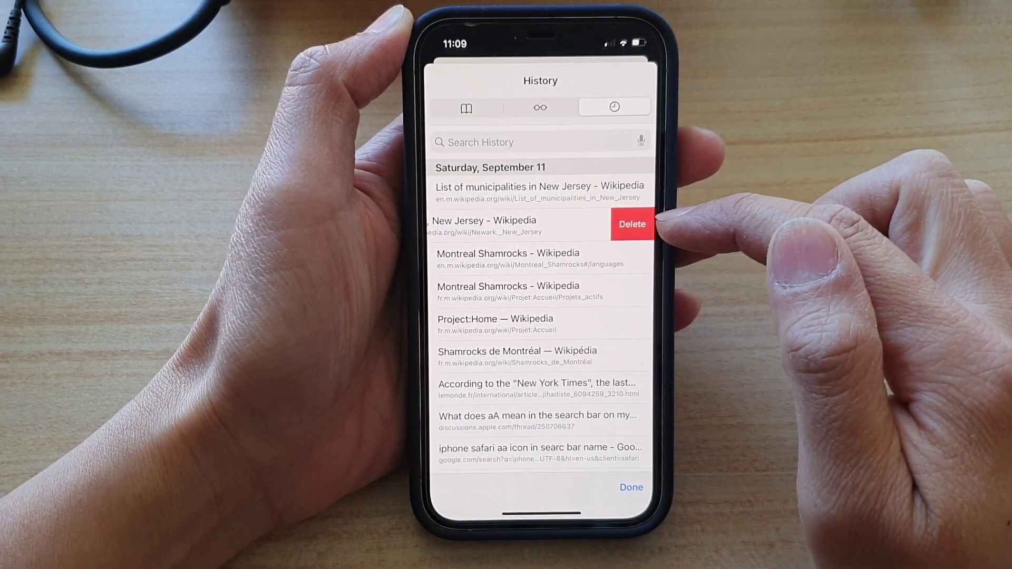
click(633, 224)
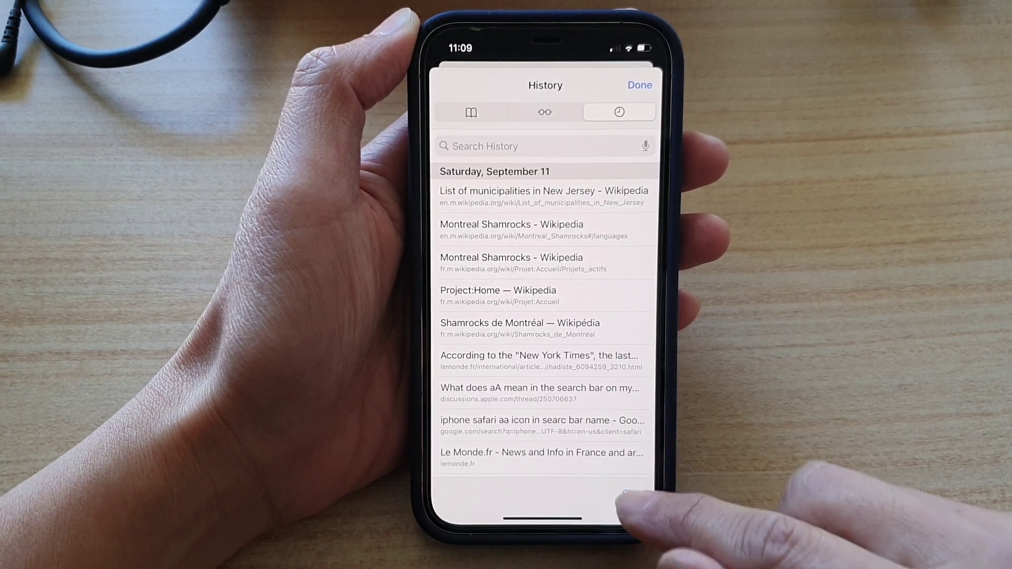
click(631, 492)
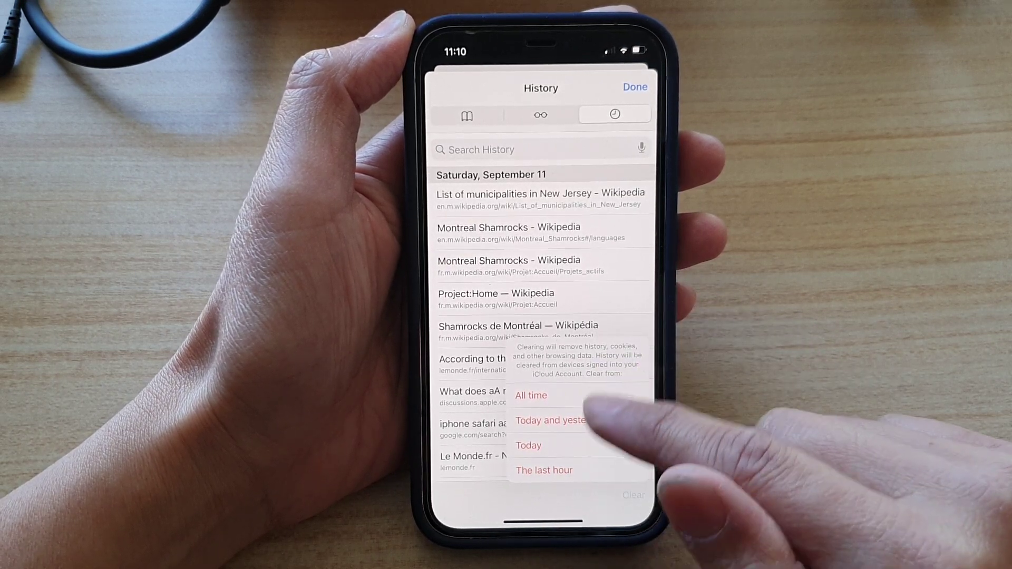
click(580, 471)
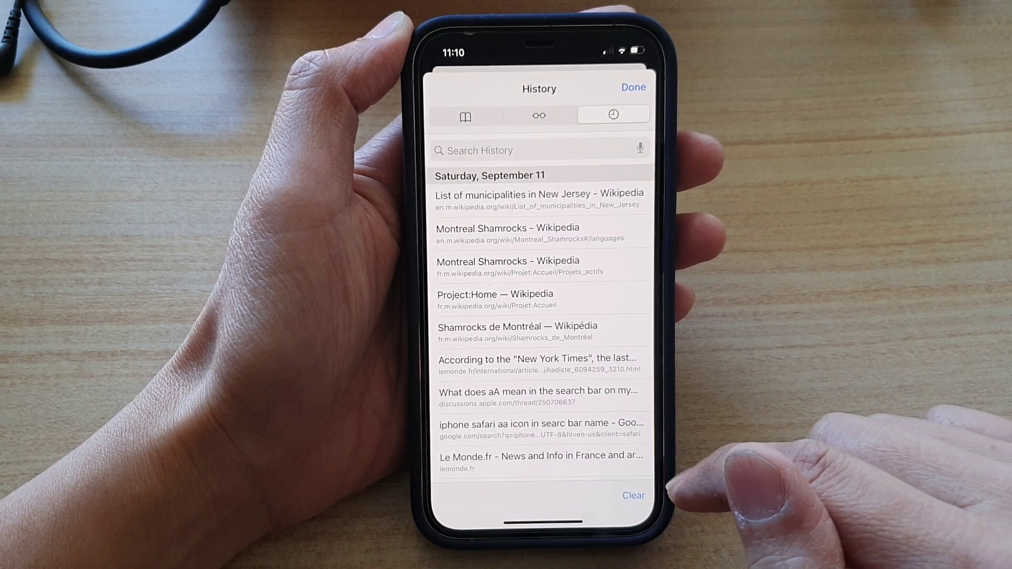
Dismiss the History sheet to reveal the List of municipalities in New Jersey page.
click(634, 87)
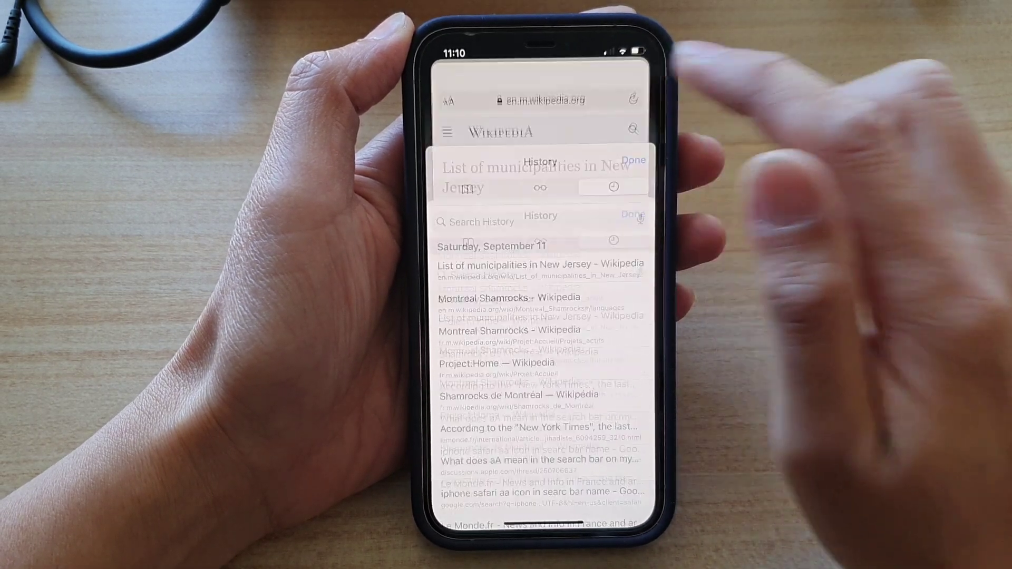